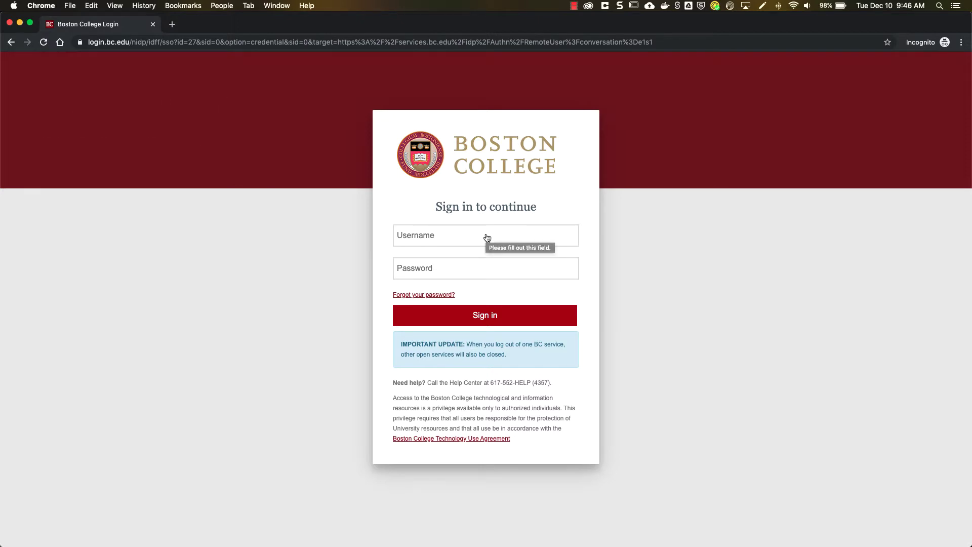
Sign in with the college account's username and password, then open the Law Ed Tech Testing course.
left_click(445, 244)
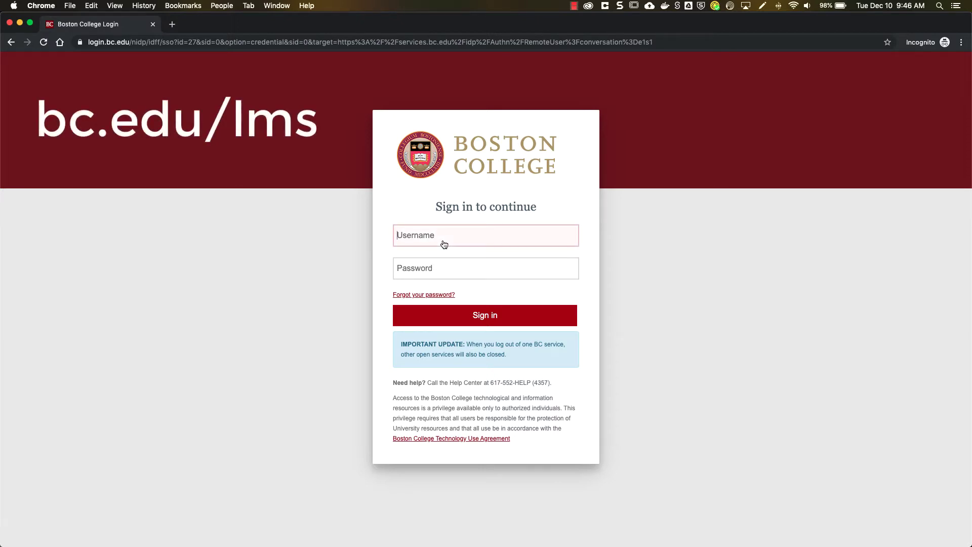
type("fidalgok")
key("Tab")
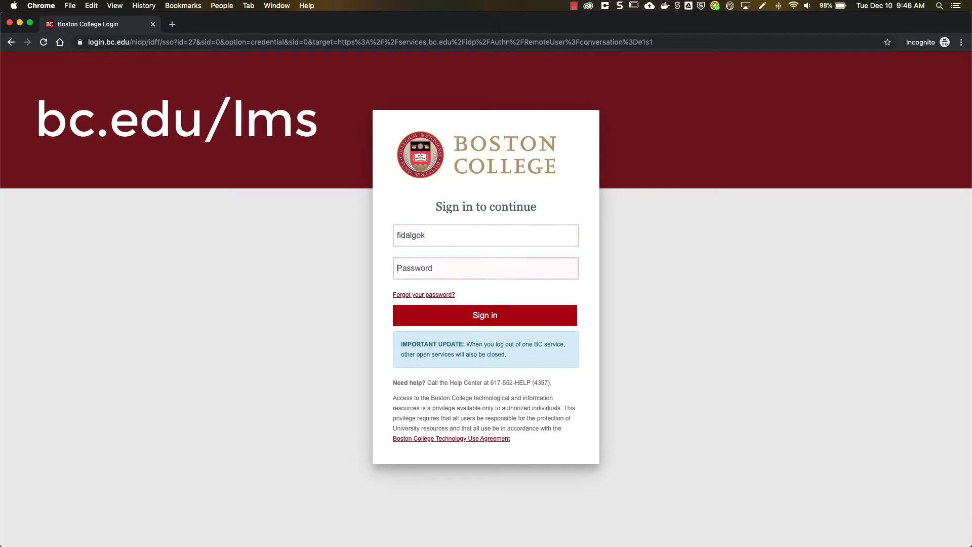
type("••••••")
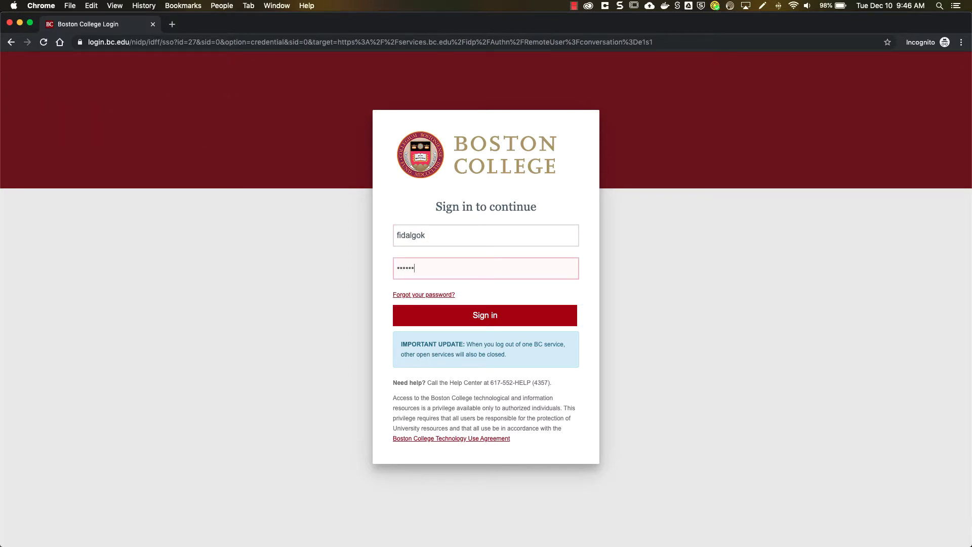
type("••••••••")
key("Return")
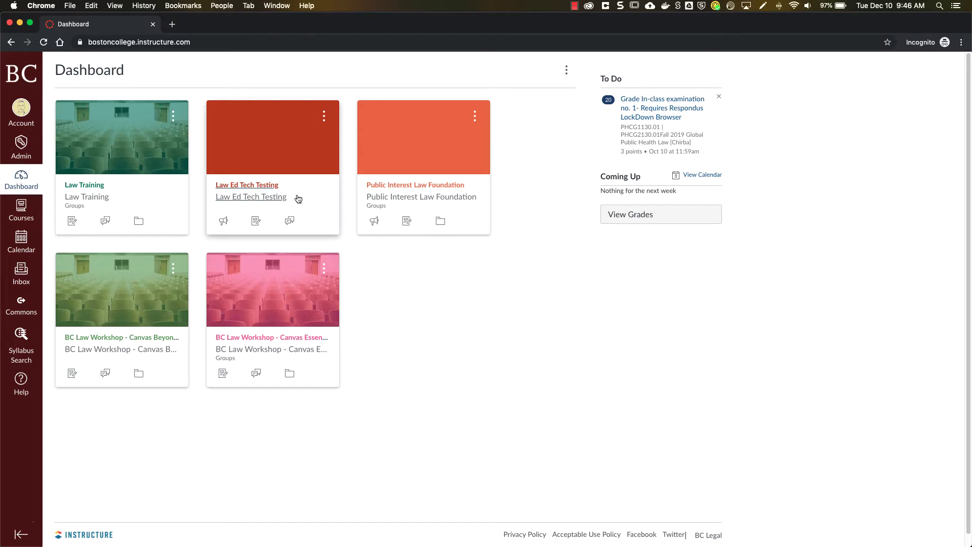
left_click(266, 185)
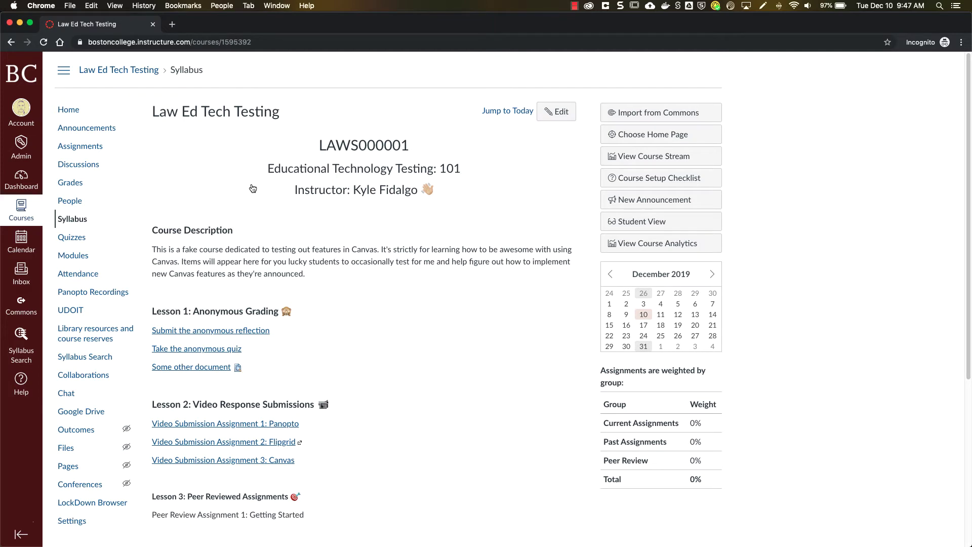
Open Grades to view the Law Ed Tech Testing gradebook with six students' scores.
left_click(74, 186)
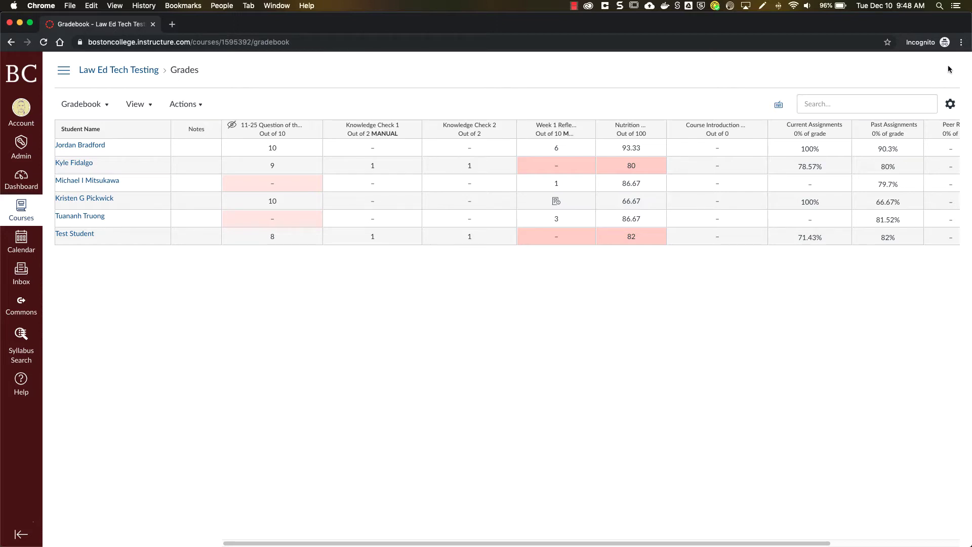
left_click(950, 104)
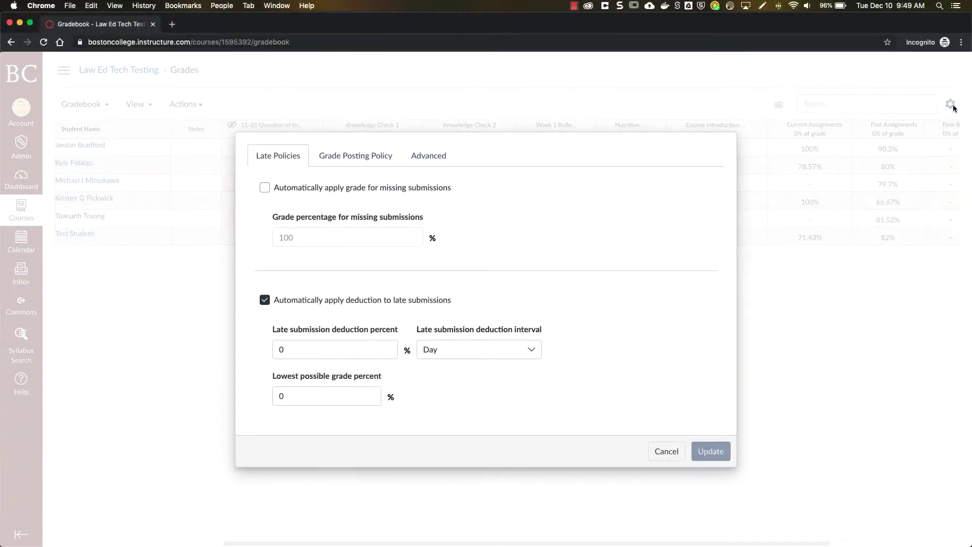
left_click(356, 157)
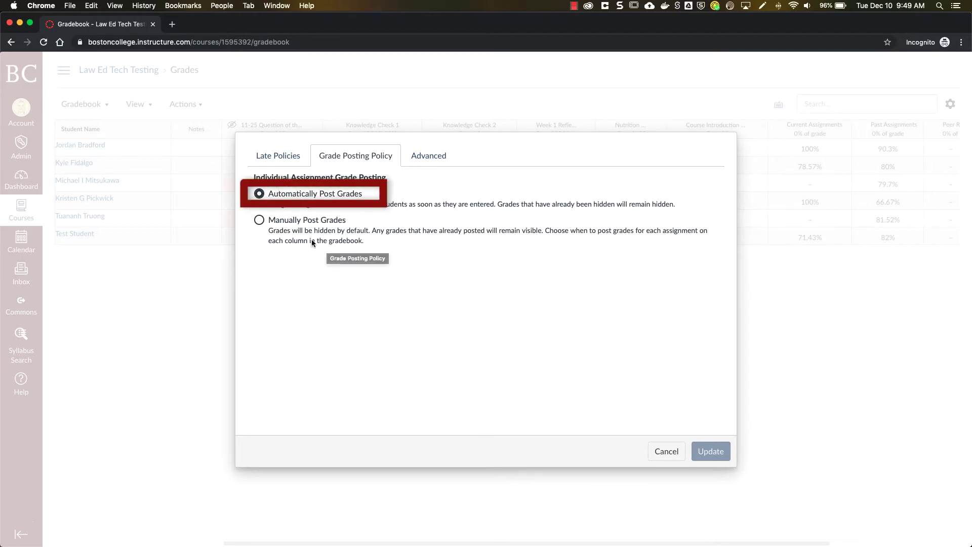
left_click(667, 451)
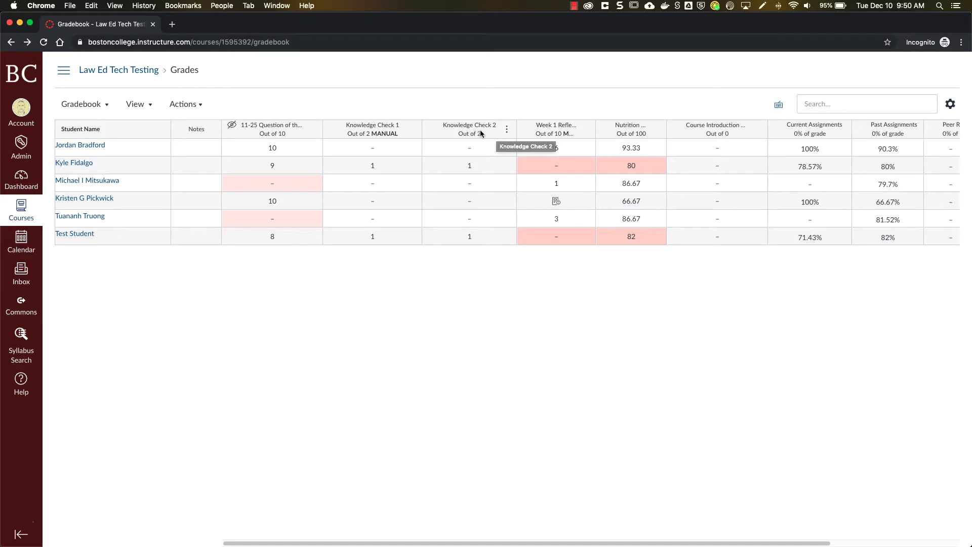
left_click(507, 132)
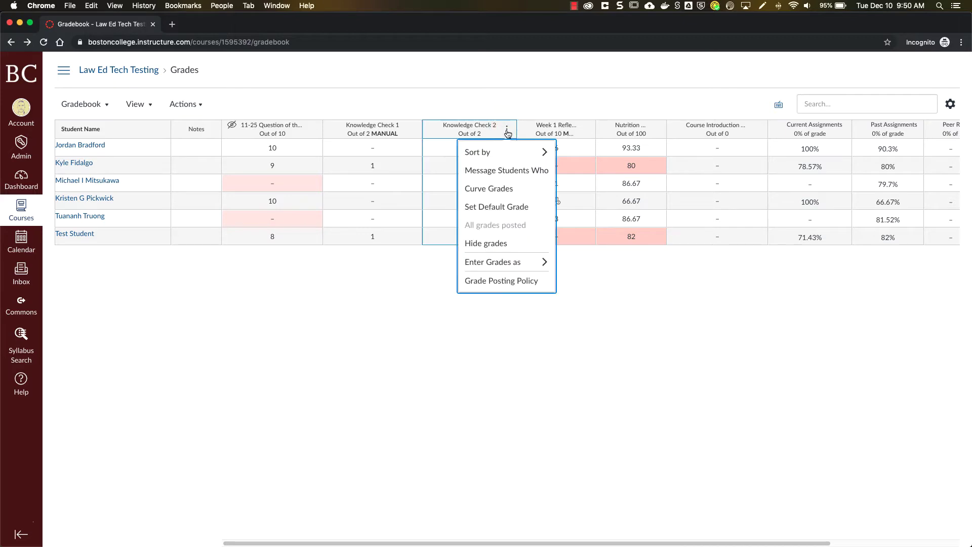
left_click(510, 282)
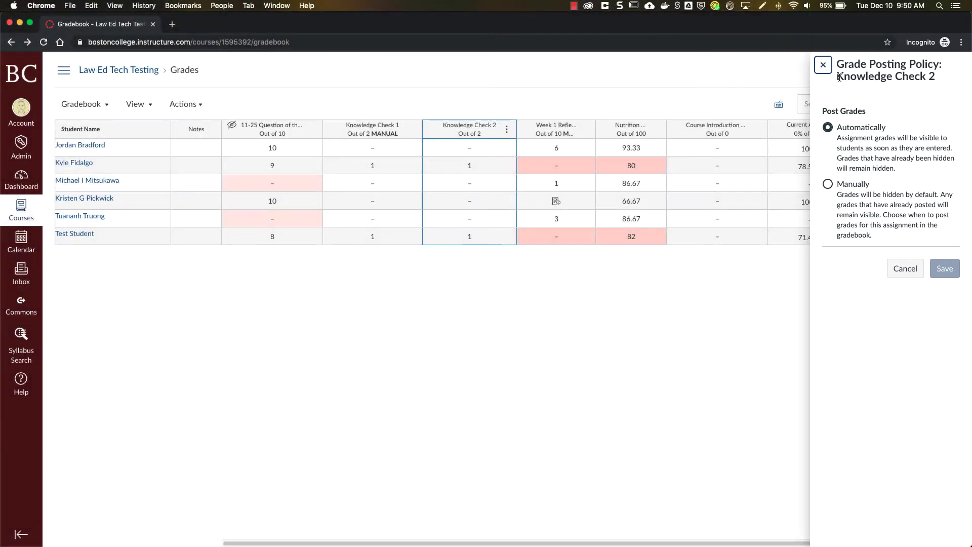
left_click(824, 65)
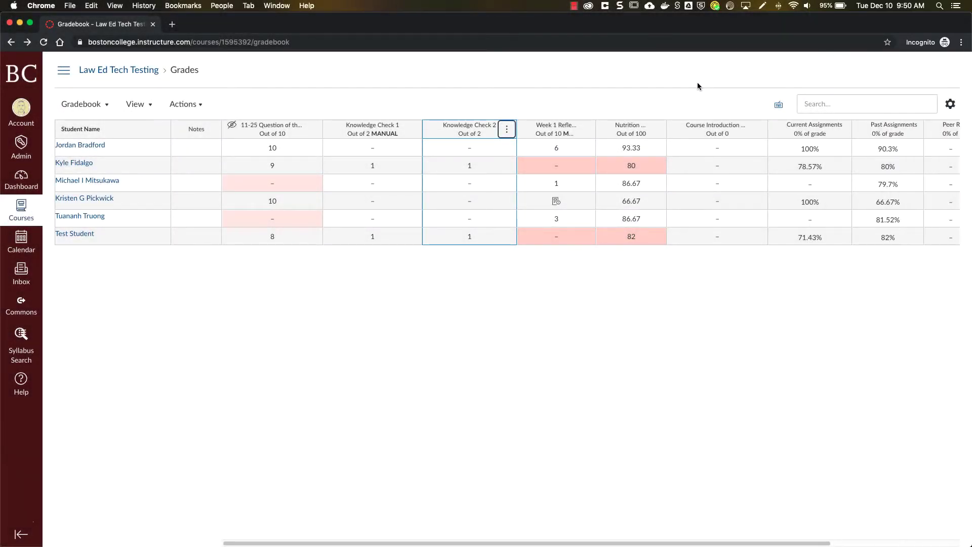
left_click(945, 106)
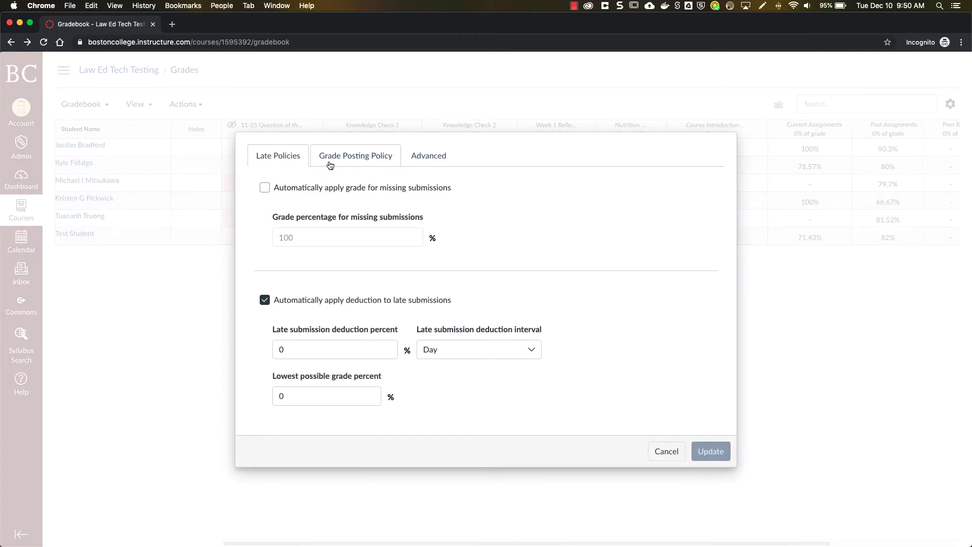
Set the course Grade Posting Policy to Manually Post Grades.
left_click(350, 159)
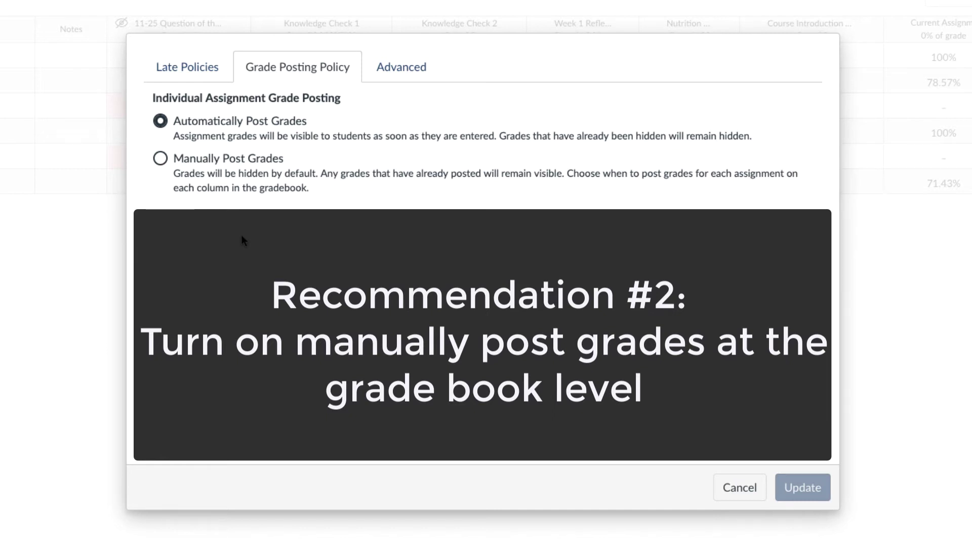
left_click(160, 158)
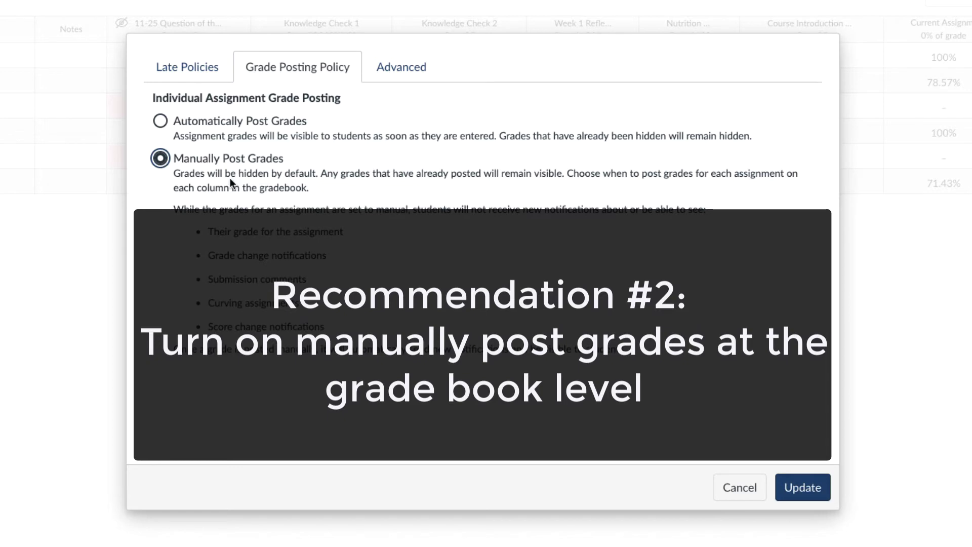
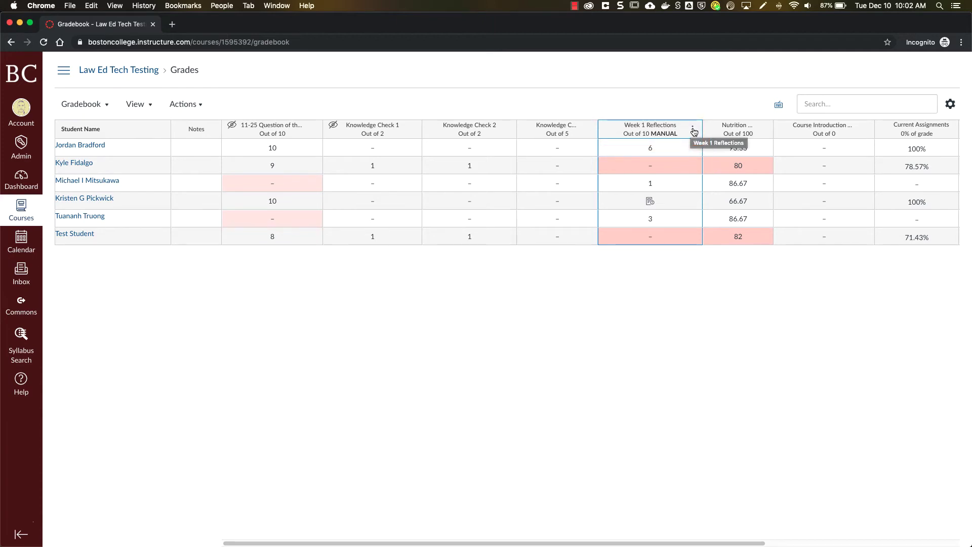
Check Week 1 Reflections' grade posting policy without changing it, then open Gradebook Settings.
left_click(693, 129)
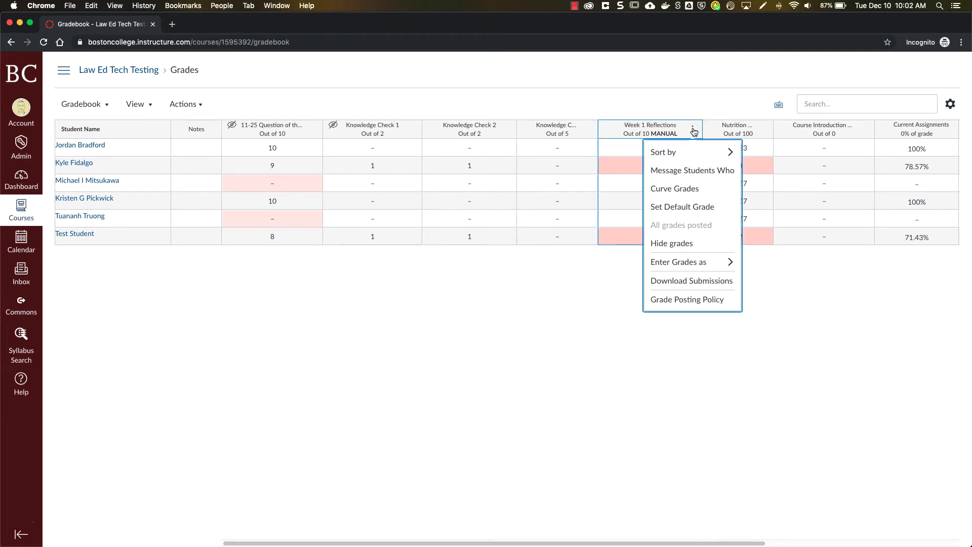
left_click(692, 300)
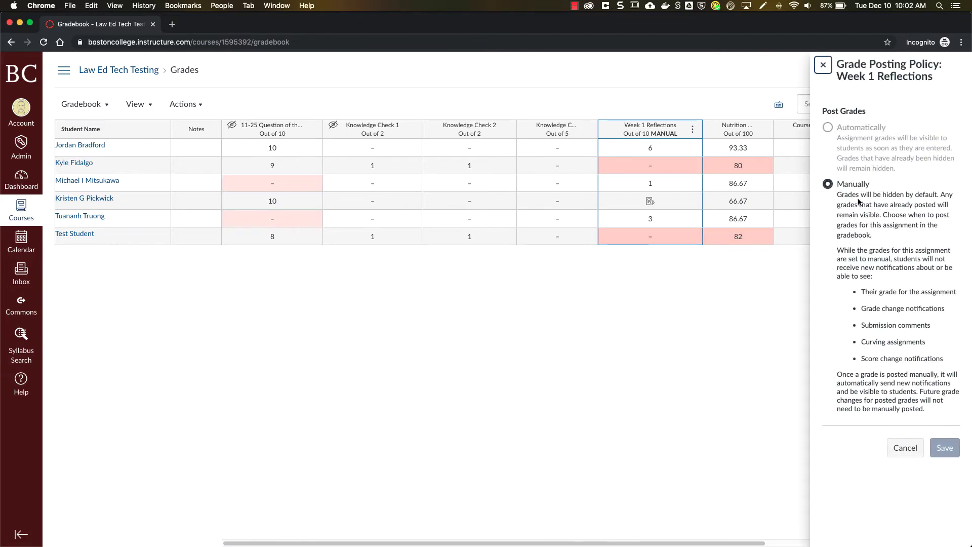
left_click(905, 447)
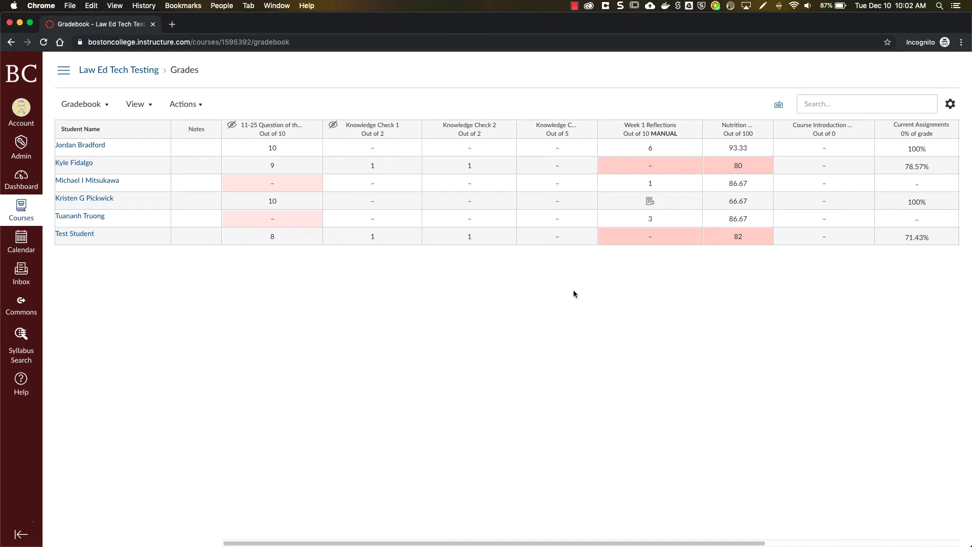
left_click(950, 104)
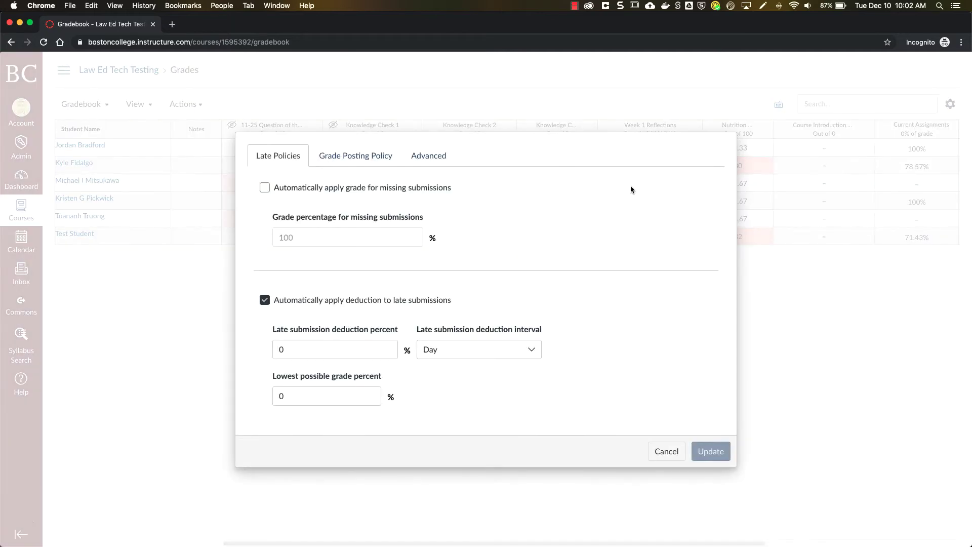
Set the course grade posting policy to Manually Post Grades and update the settings.
left_click(347, 159)
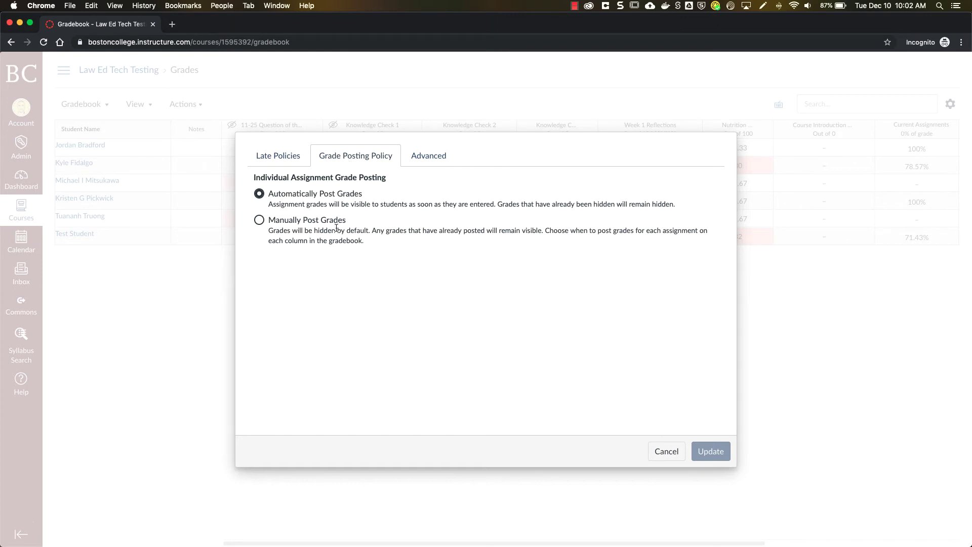
left_click(260, 220)
left_click(720, 454)
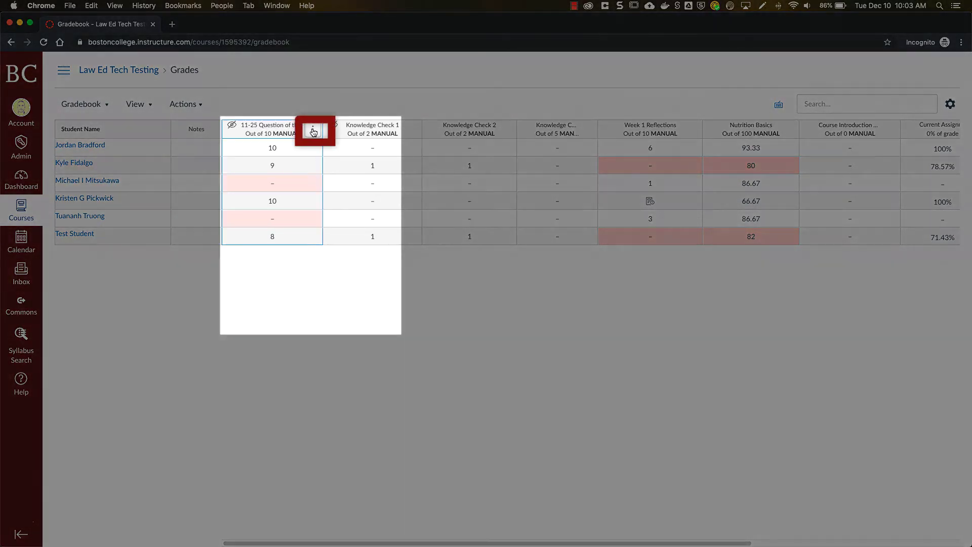
left_click(312, 130)
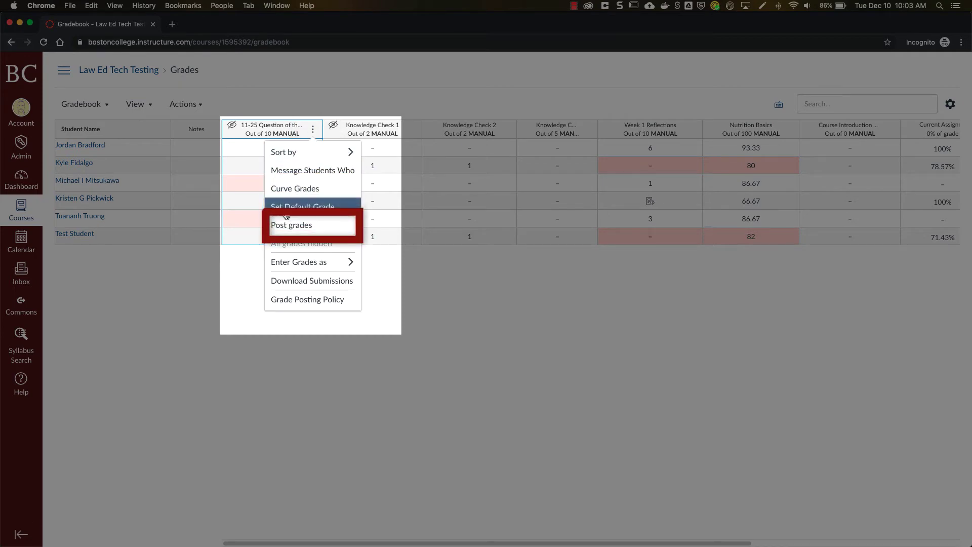
left_click(320, 226)
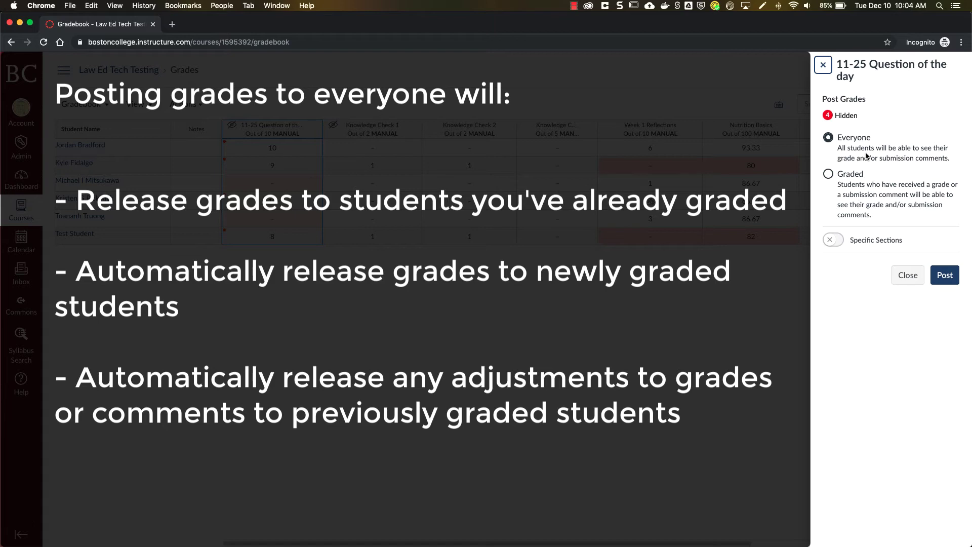
left_click(895, 272)
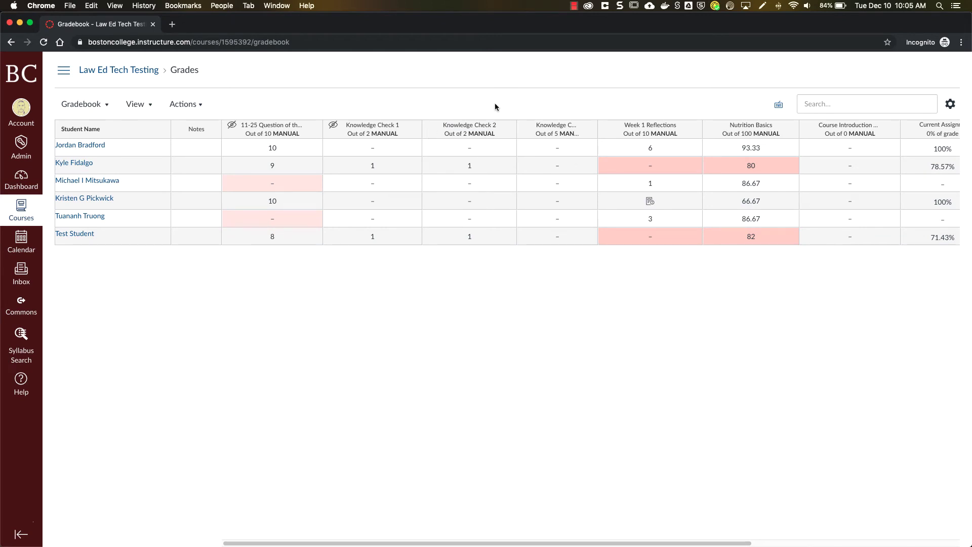
Change Knowledge Check 2's grade posting policy to Automatically and save it.
left_click(506, 131)
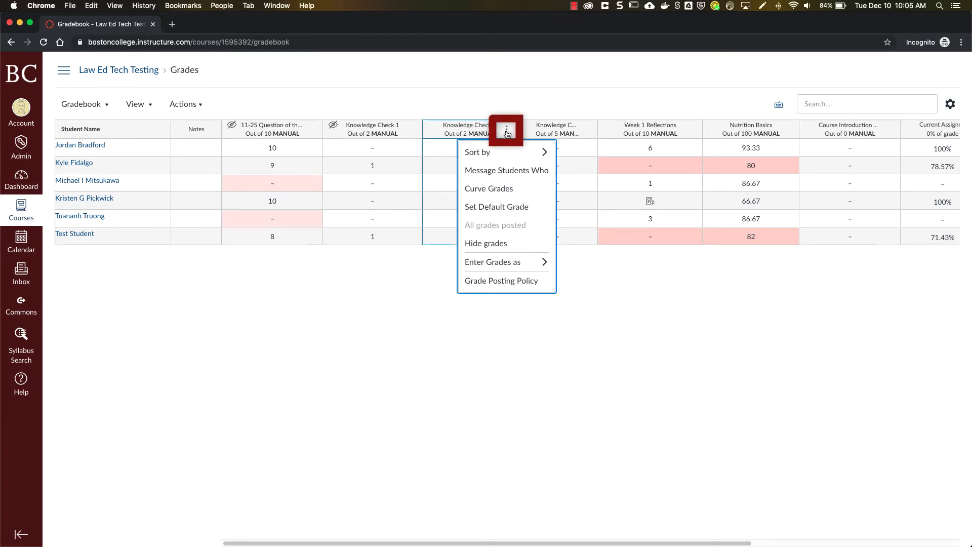
left_click(494, 281)
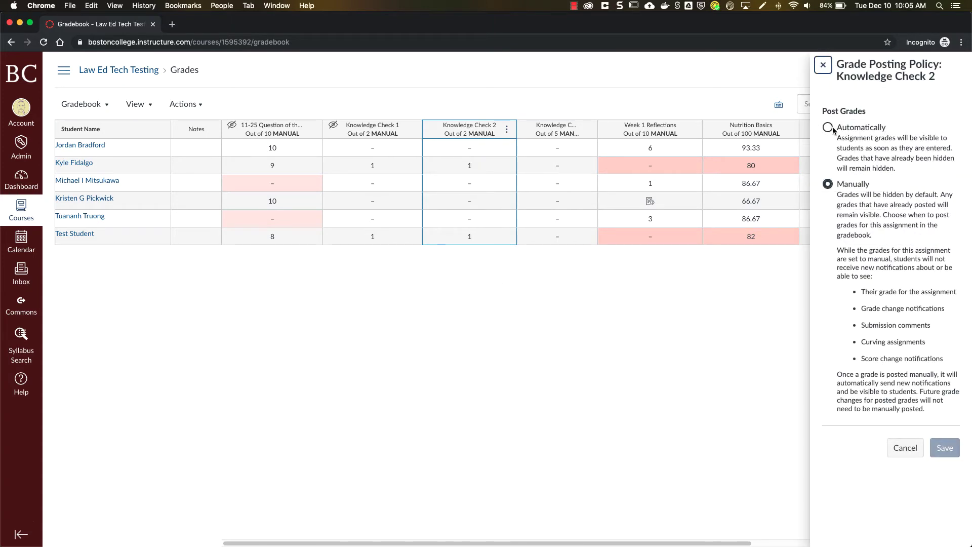
left_click(828, 128)
left_click(944, 269)
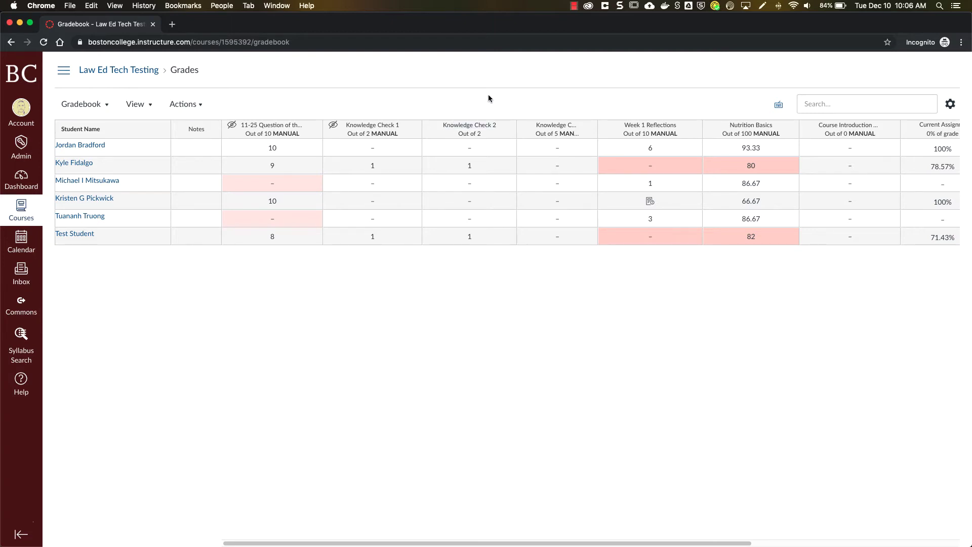
Hide all Knowledge Check 2 grades from students using the column's Hide grades panel.
mouse_move(458, 129)
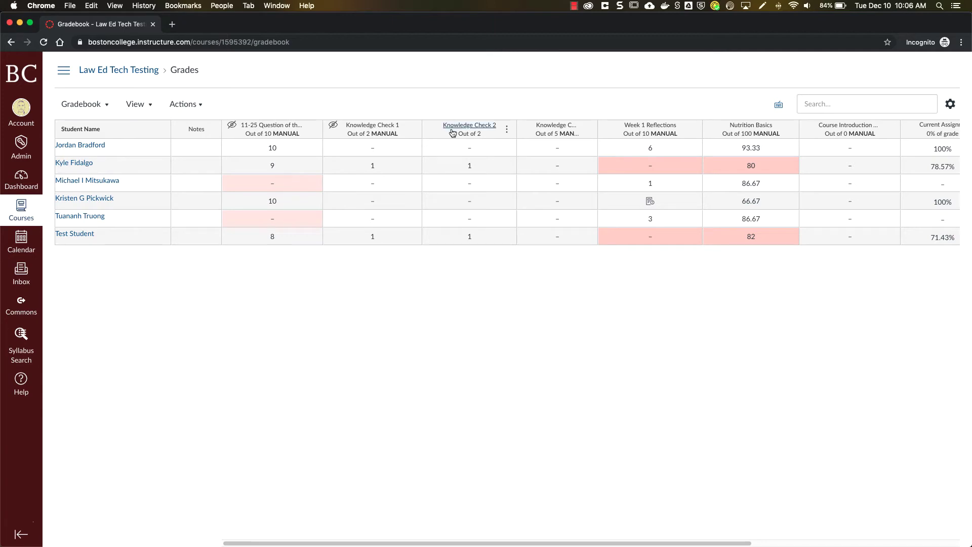
left_click(506, 133)
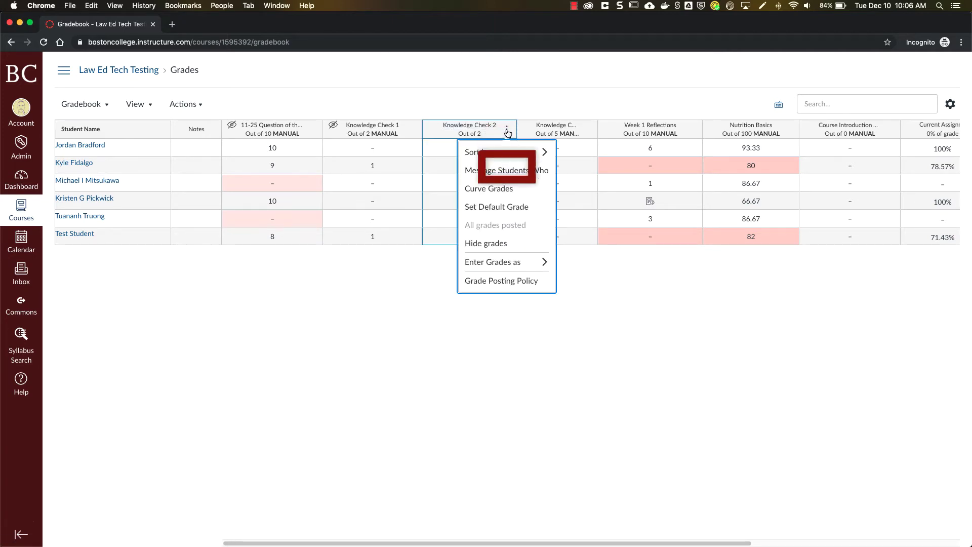
left_click(490, 244)
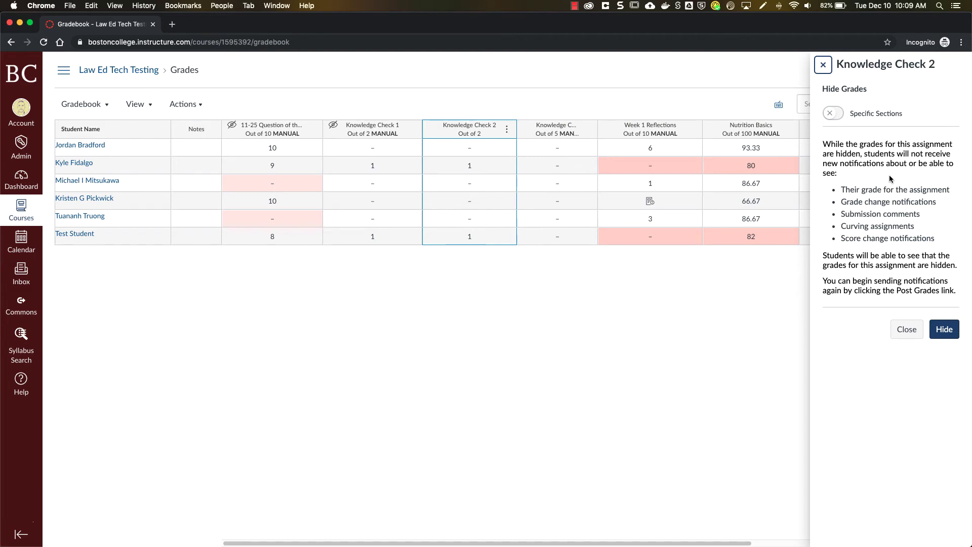
left_click(945, 329)
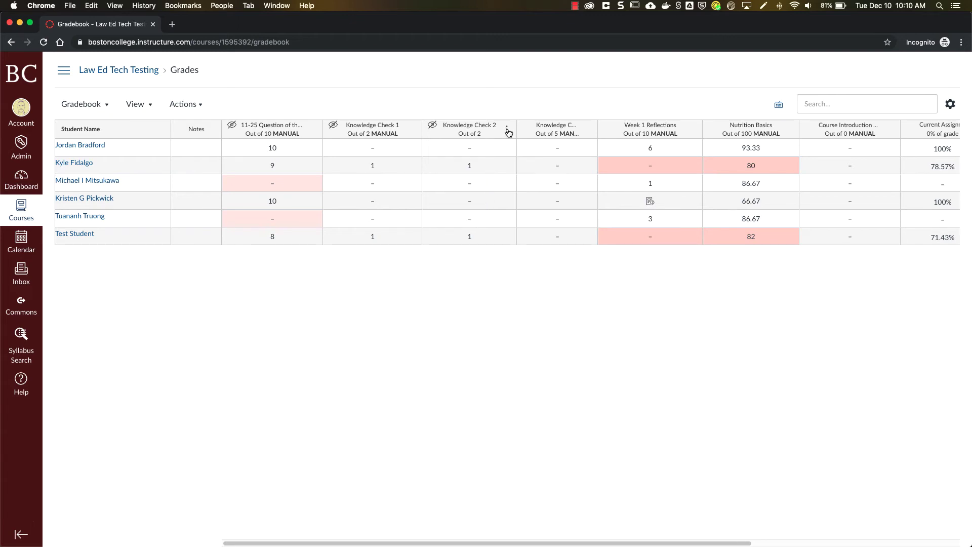
left_click(507, 130)
Review Knowledge Check 2's posting policy, then change the test student's score to 2.
left_click(490, 281)
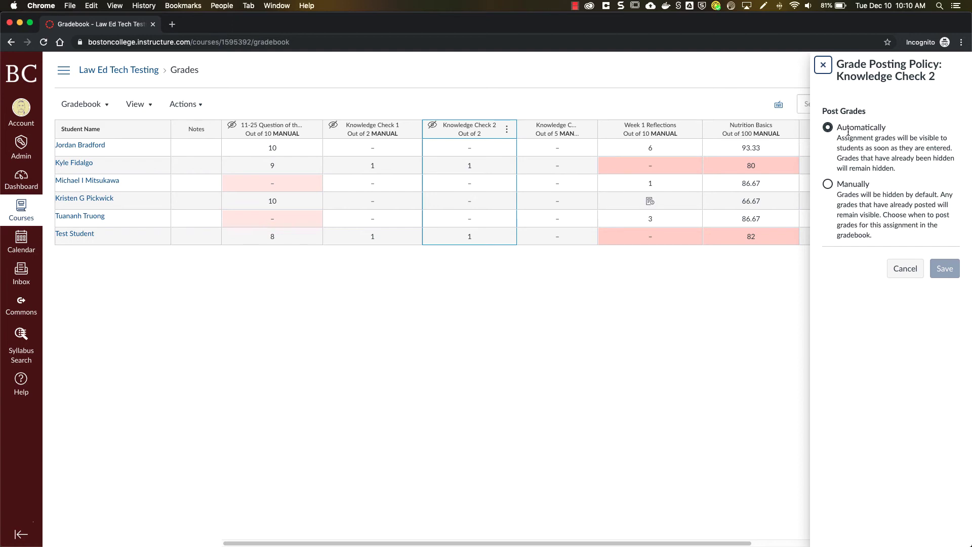
left_click(905, 268)
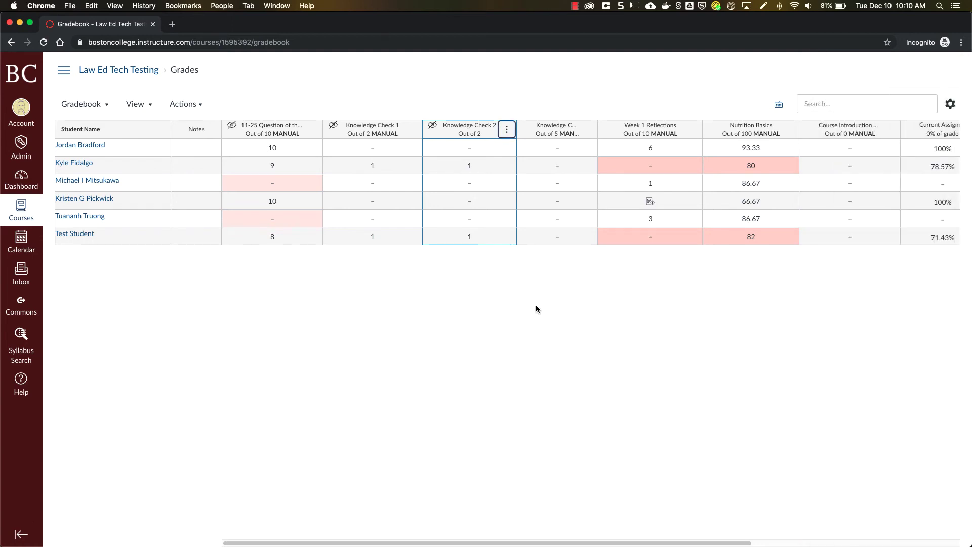
left_click(472, 237)
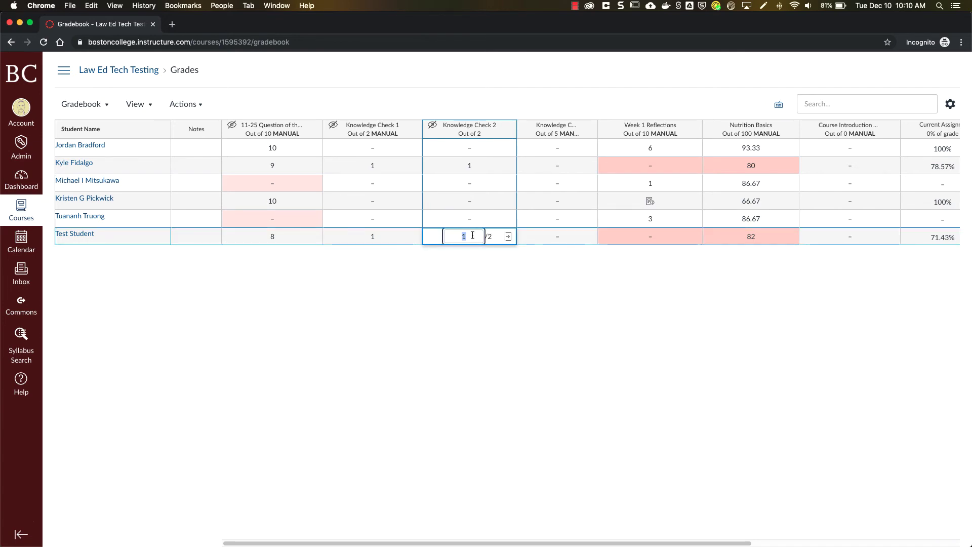
type("2")
key("Return")
left_click(462, 336)
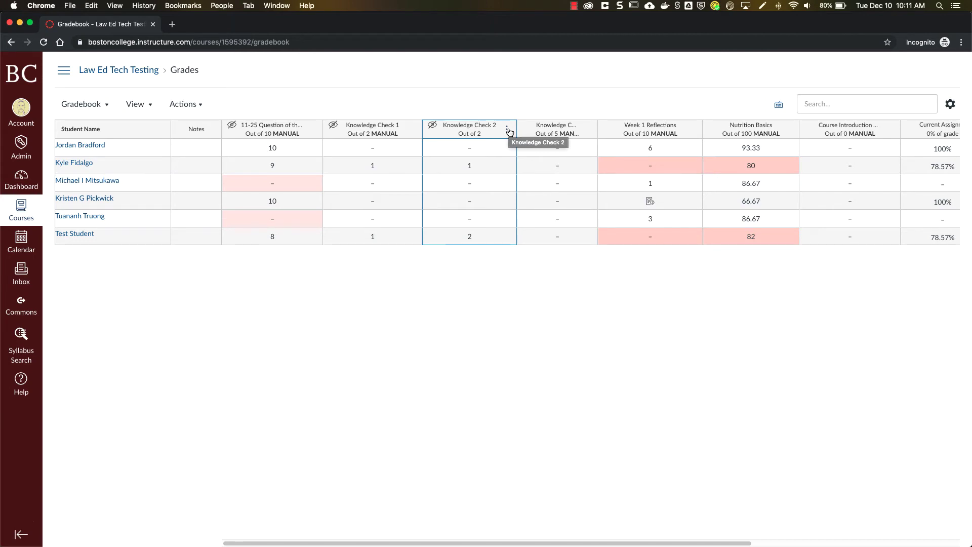
Post Knowledge Check 2 grades to Everyone, then widen the Knowledge Check 3 column.
left_click(508, 130)
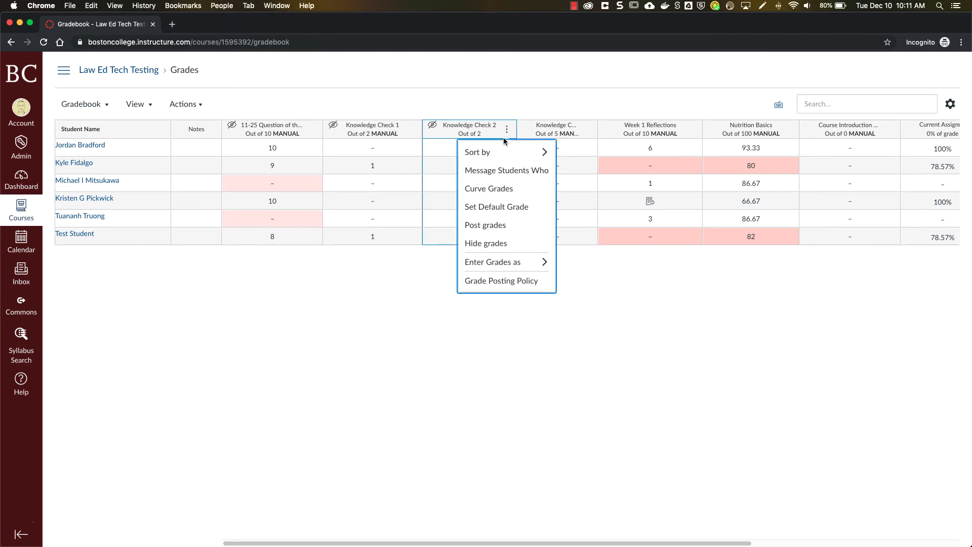
left_click(486, 226)
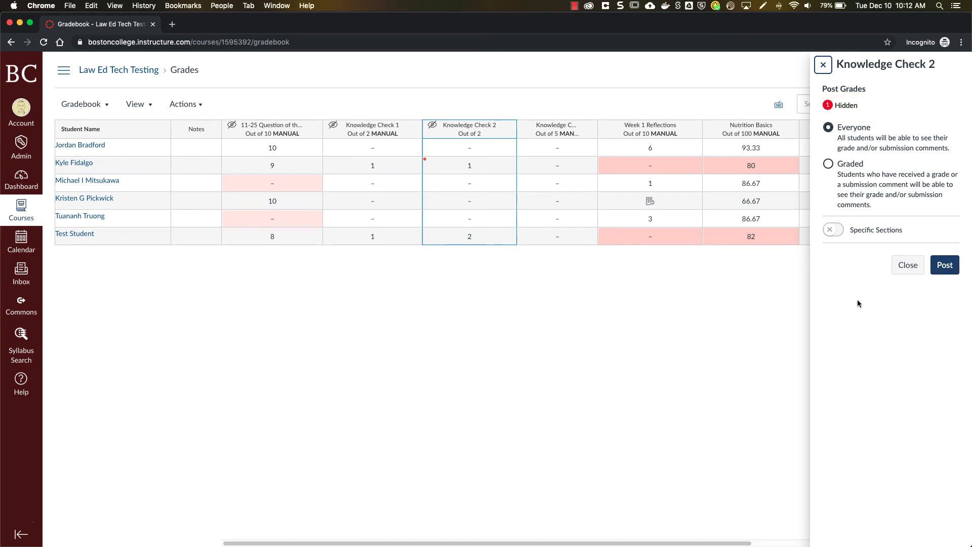
left_click(945, 265)
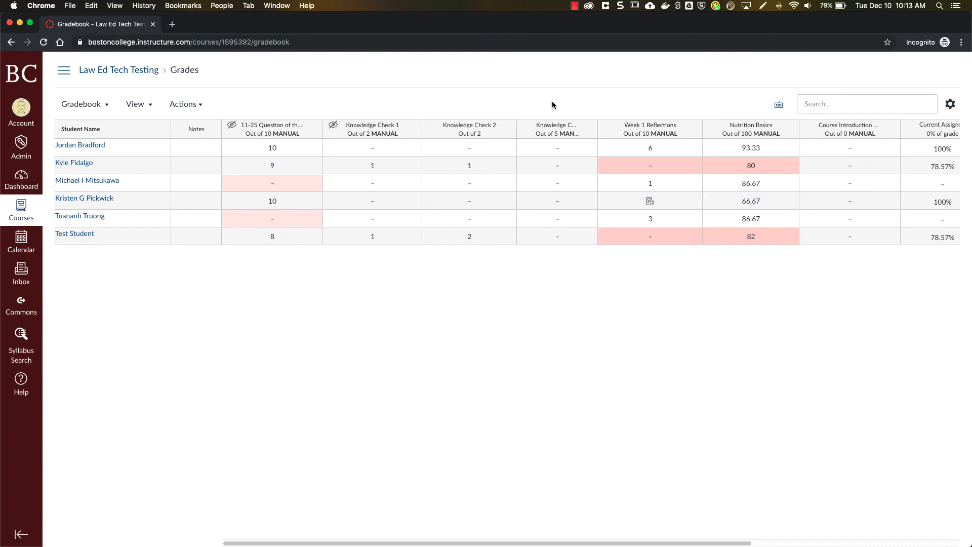
left_click_drag(598, 129, 628, 129)
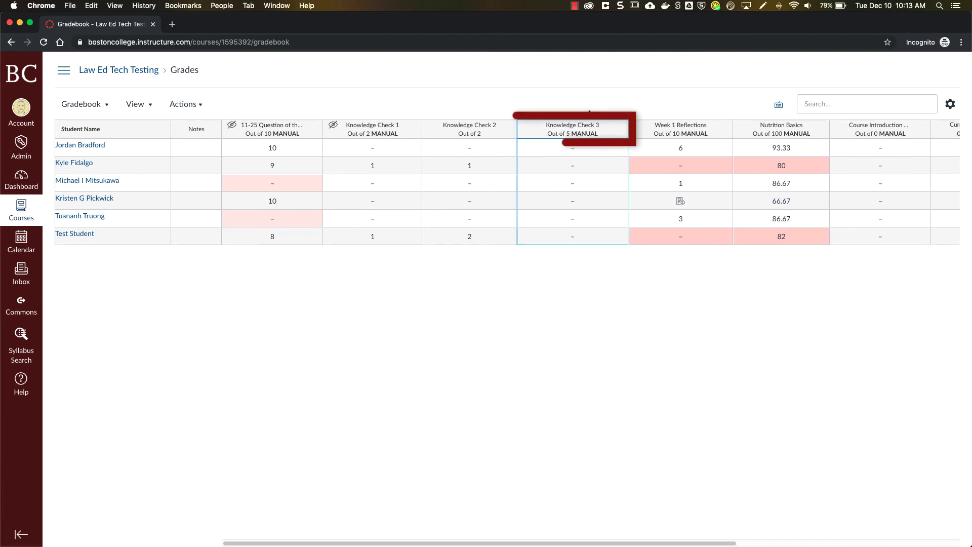
Enter Knowledge Check 3 scores of 3, 3 and 2 for three students, leaving them hidden.
left_click(618, 130)
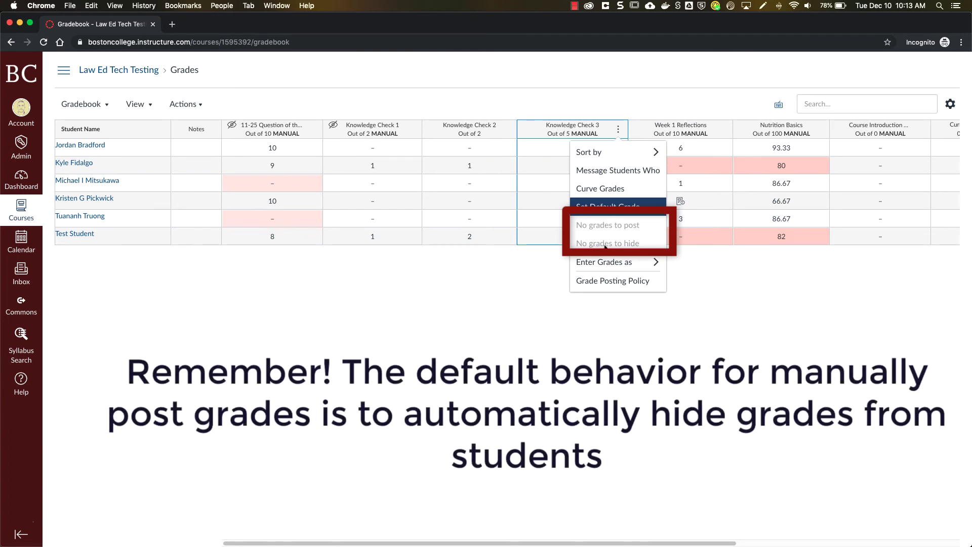
left_click(522, 281)
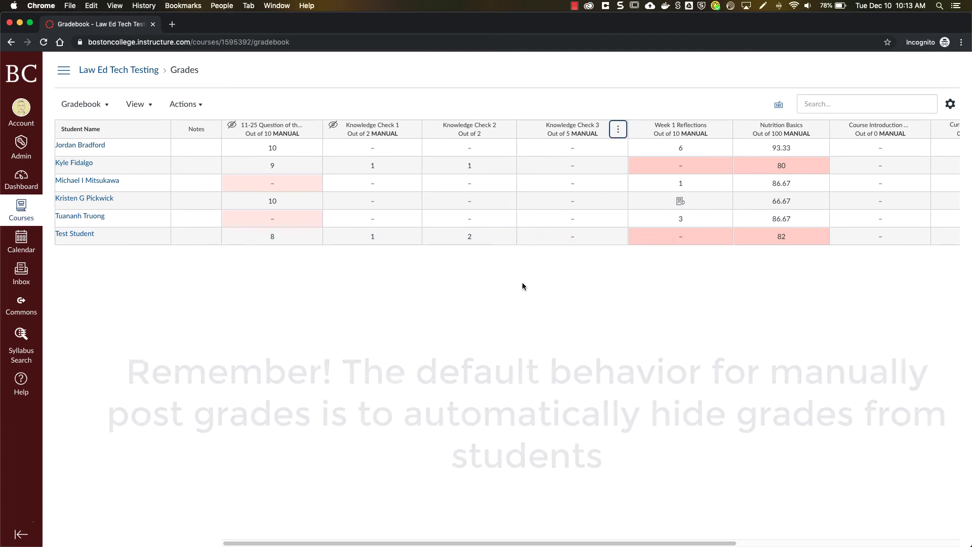
left_click(574, 234)
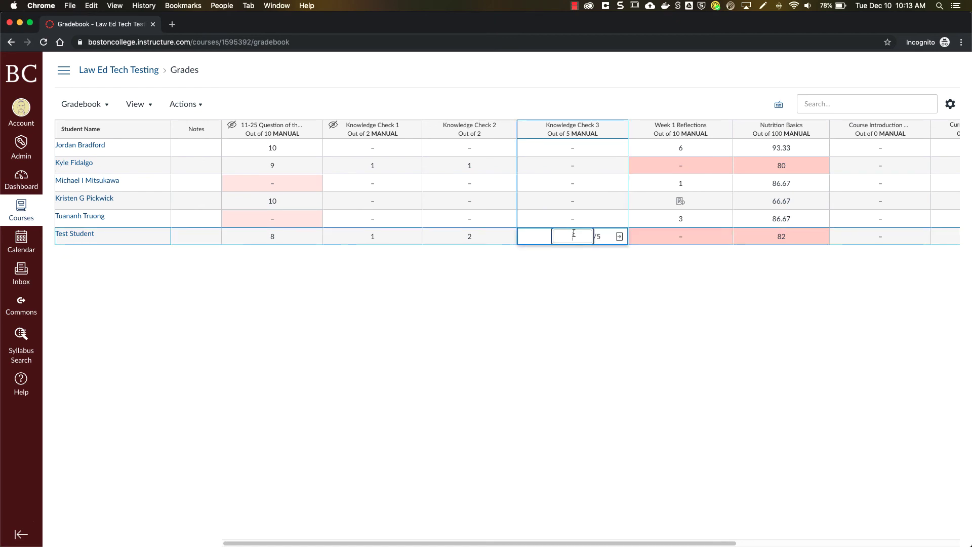
type("3")
key("Return")
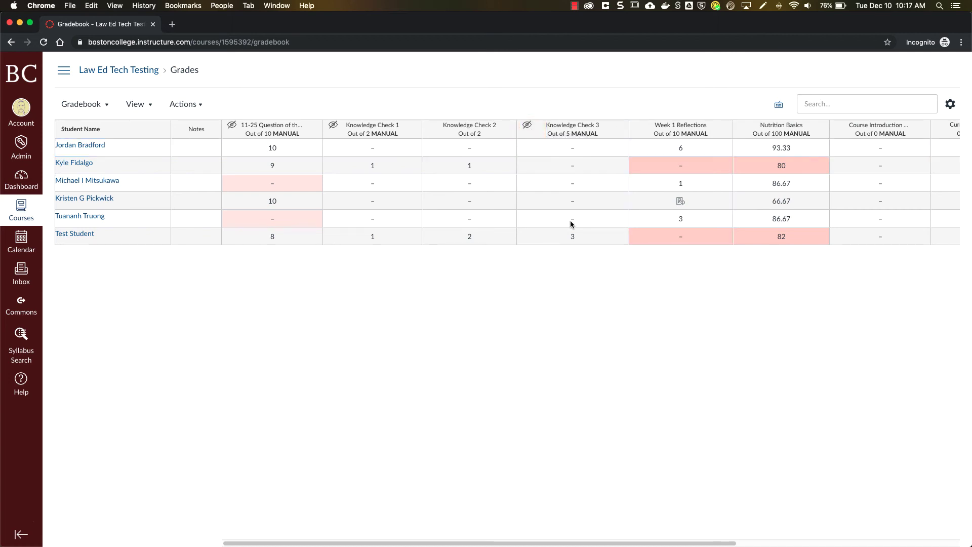
left_click(571, 224)
type("3")
left_click(573, 201)
type("2")
left_click(599, 116)
Post Knowledge Check 3 grades only to Graded students.
left_click(618, 130)
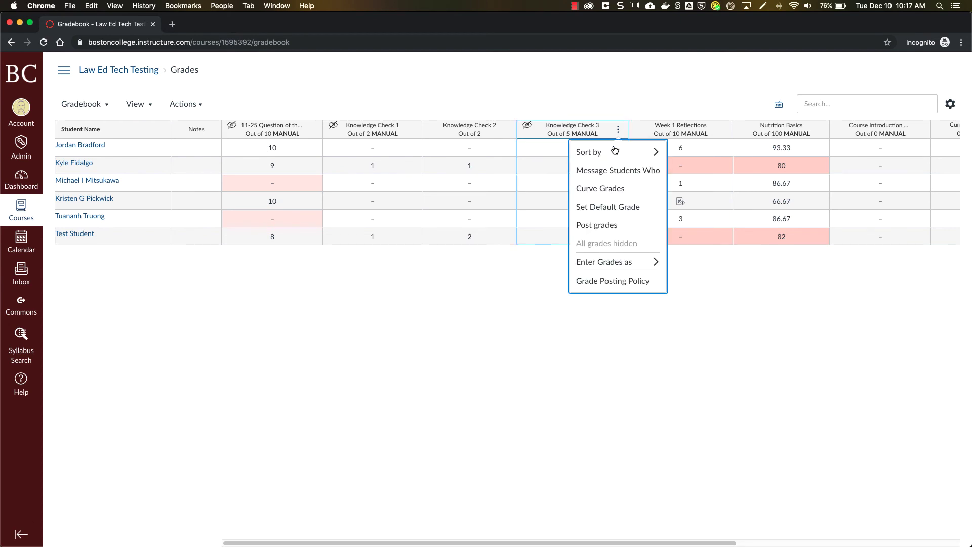
left_click(593, 225)
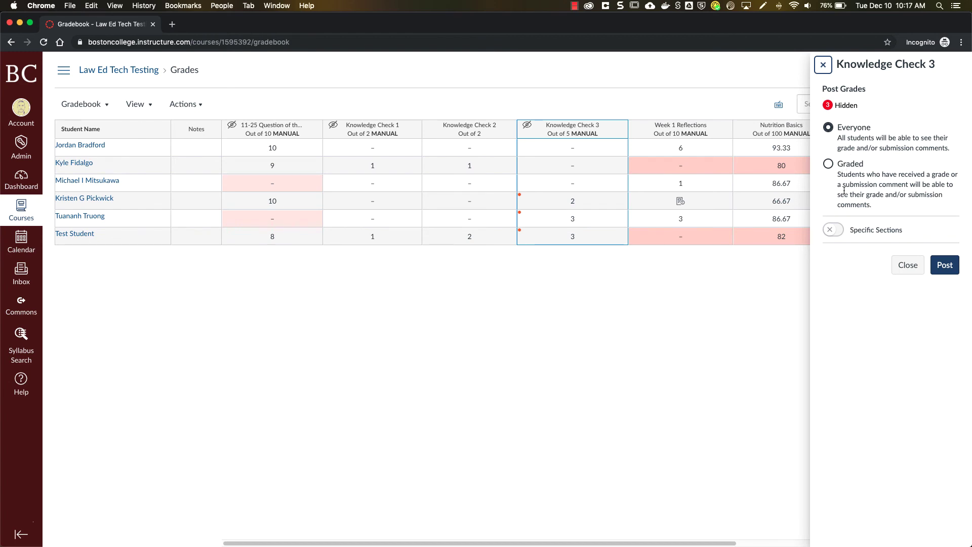
left_click(829, 165)
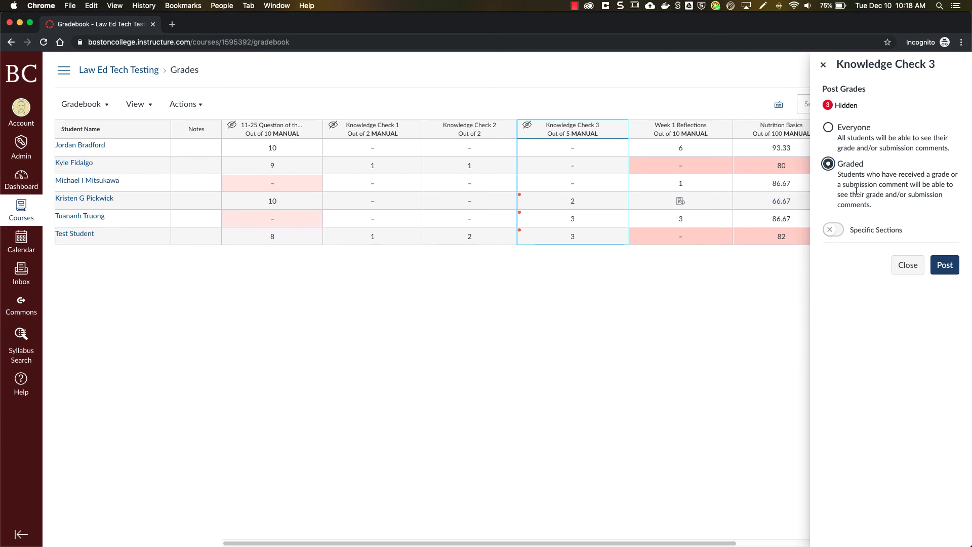
left_click(951, 265)
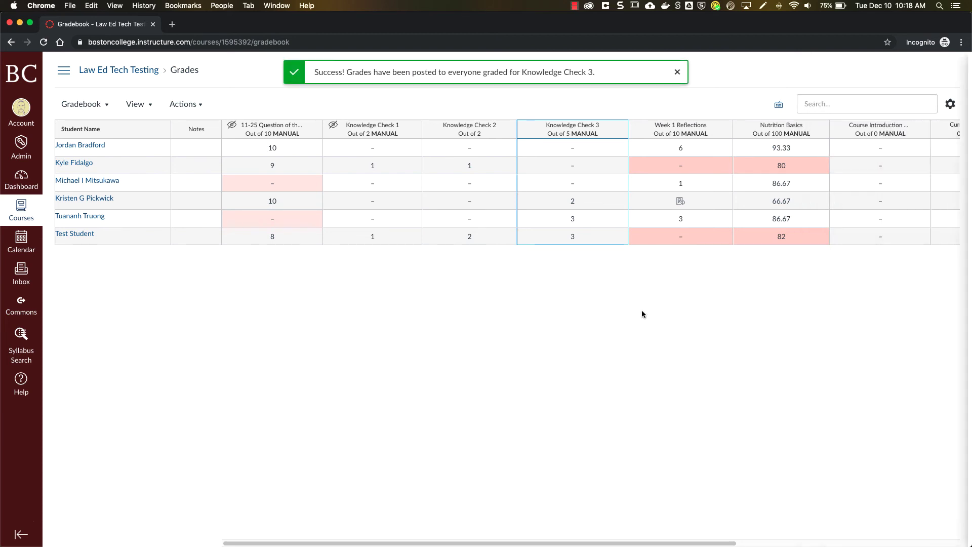
Give an ungraded student a 4 on Knowledge Check 3 and bring up its Post Grades panel.
left_click(571, 183)
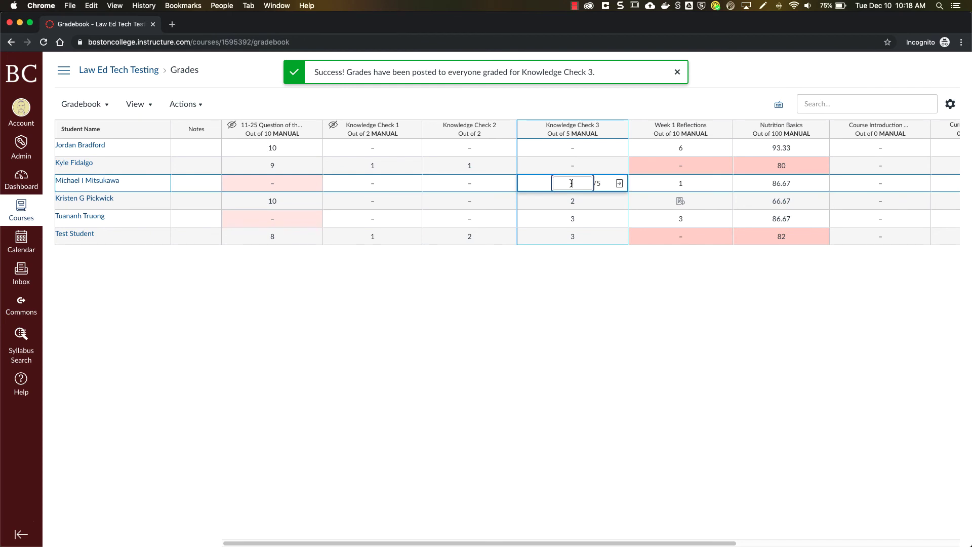
type("4")
key("Return")
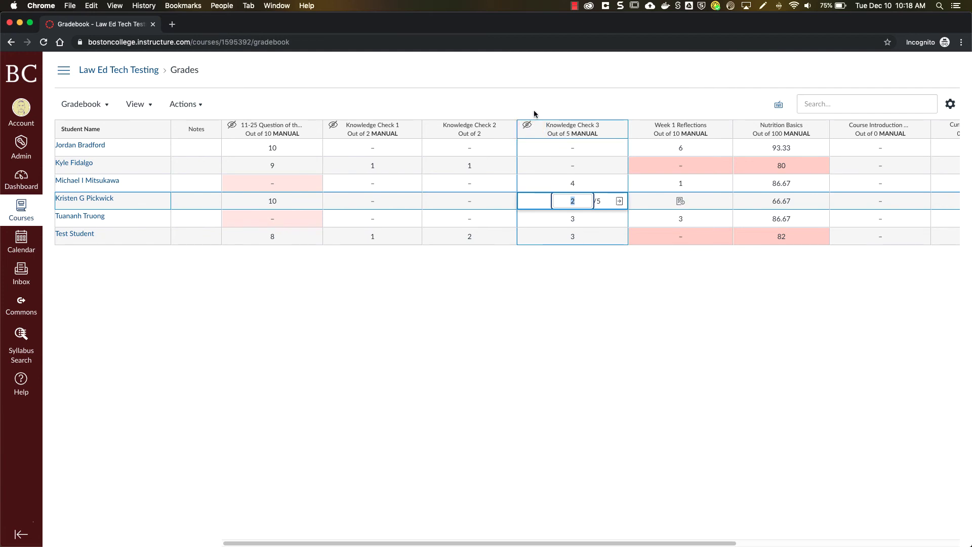
left_click(557, 254)
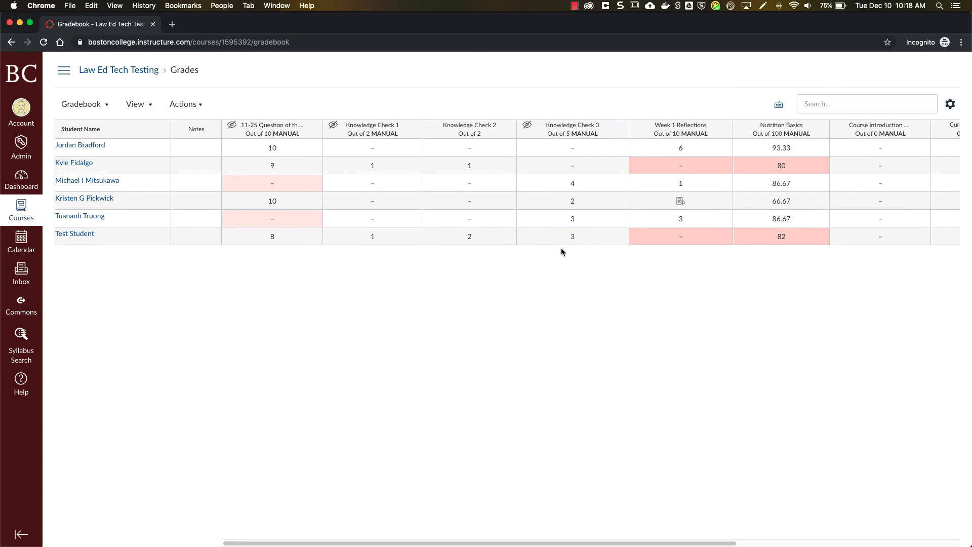
left_click(617, 129)
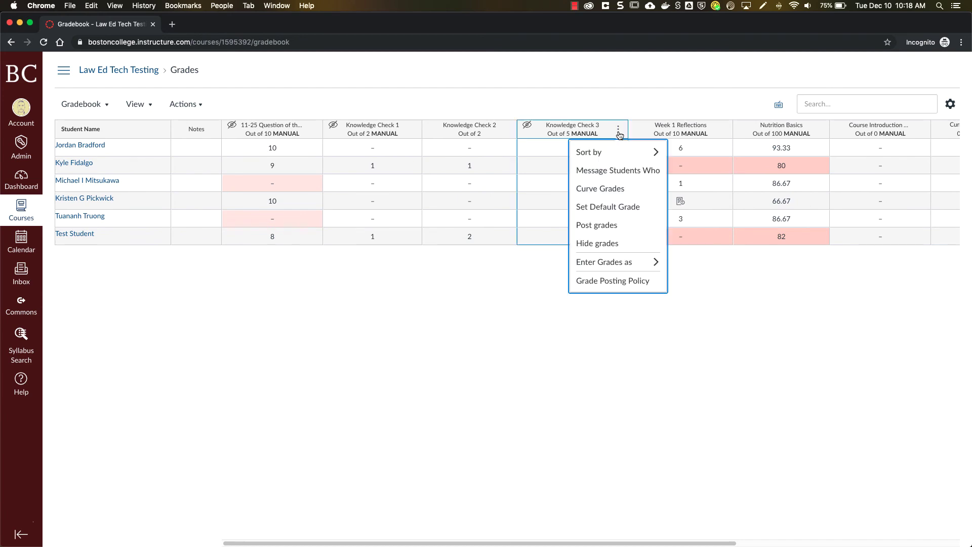
left_click(618, 230)
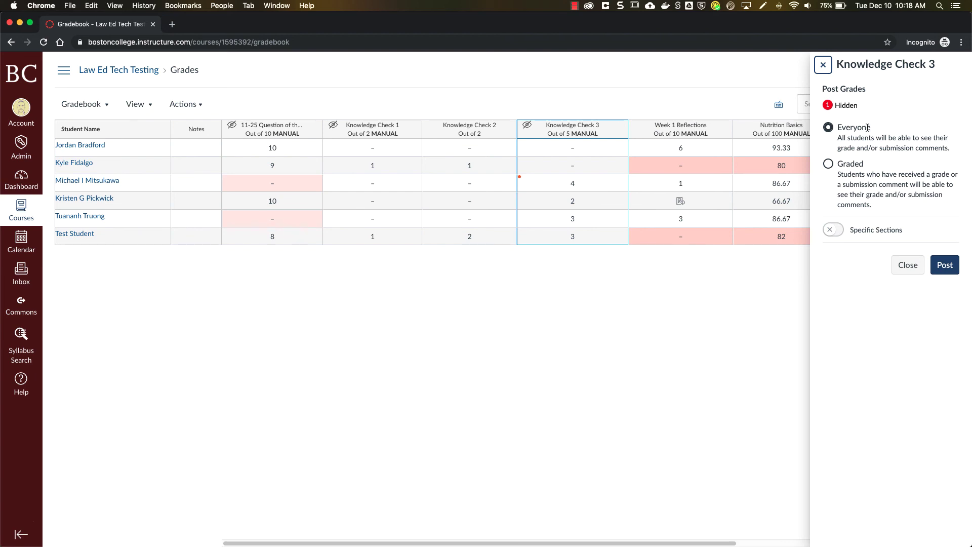
Post Knowledge Check 3 to Everyone, add another student's 3, and view the course posting policy.
left_click(945, 265)
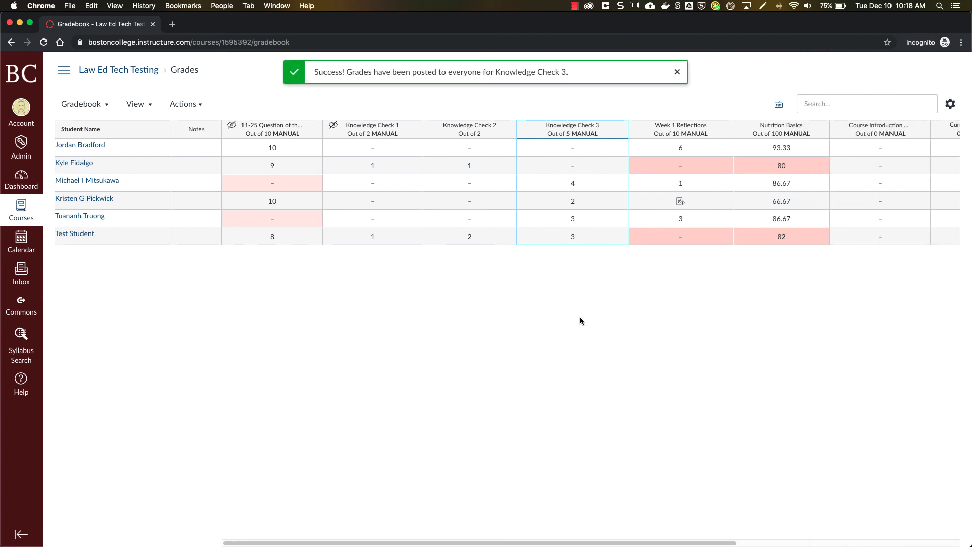
left_click(578, 167)
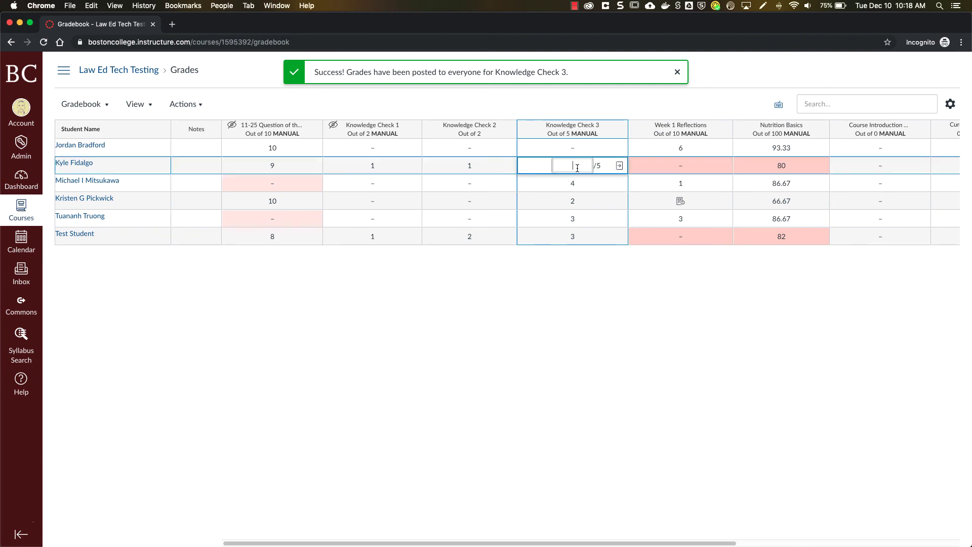
type("3")
key("Return")
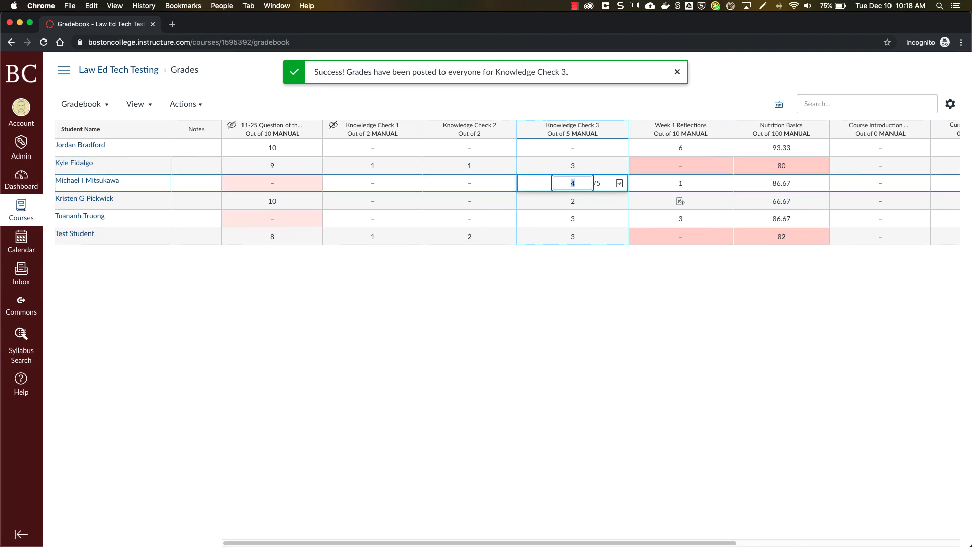
left_click(573, 281)
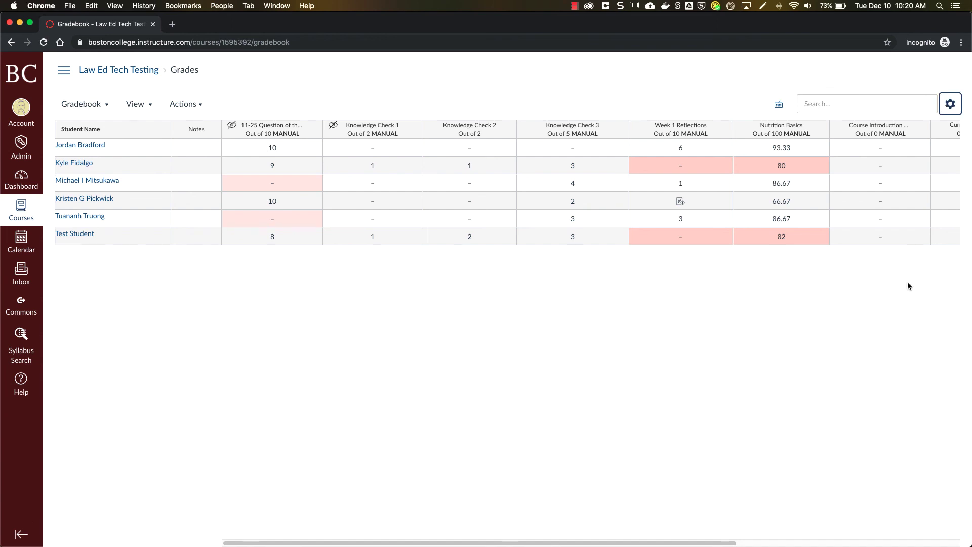
left_click(952, 104)
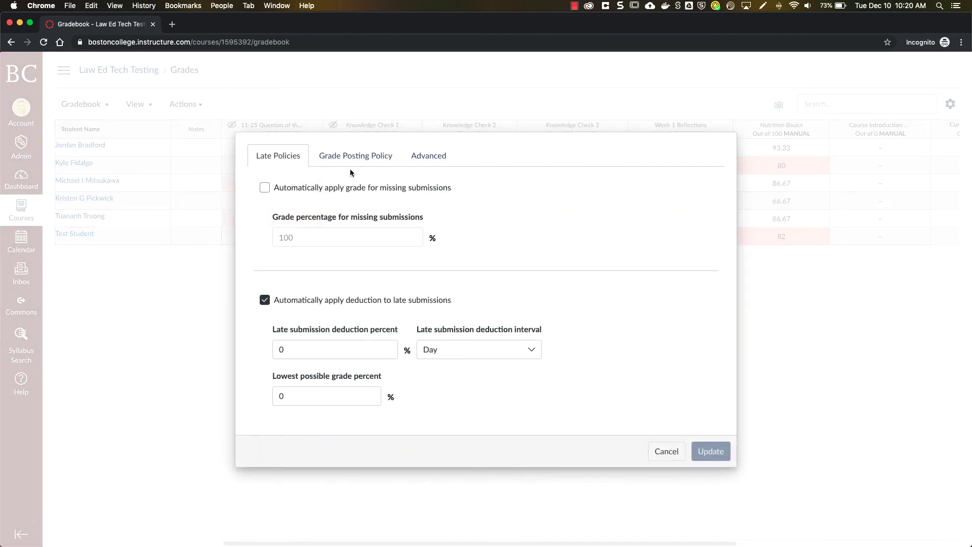
left_click(334, 155)
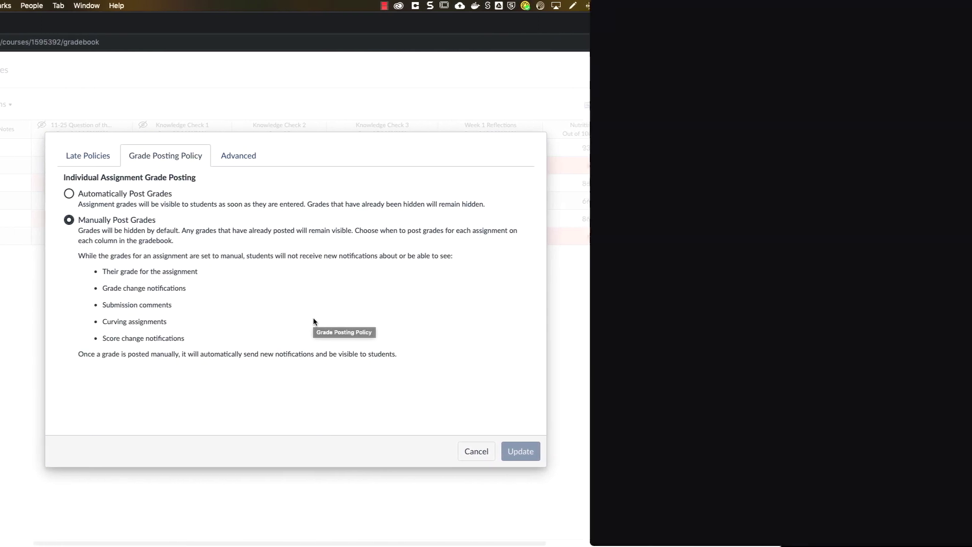